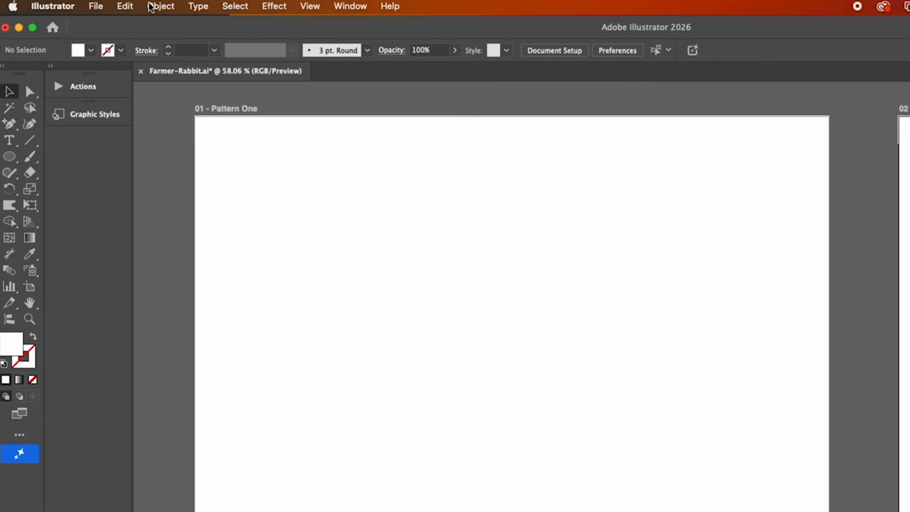
Step: Create a new pattern swatch and name it "Blue Halftone Pattern"
{"action": "left_click", "coordinate": [116, 5]}
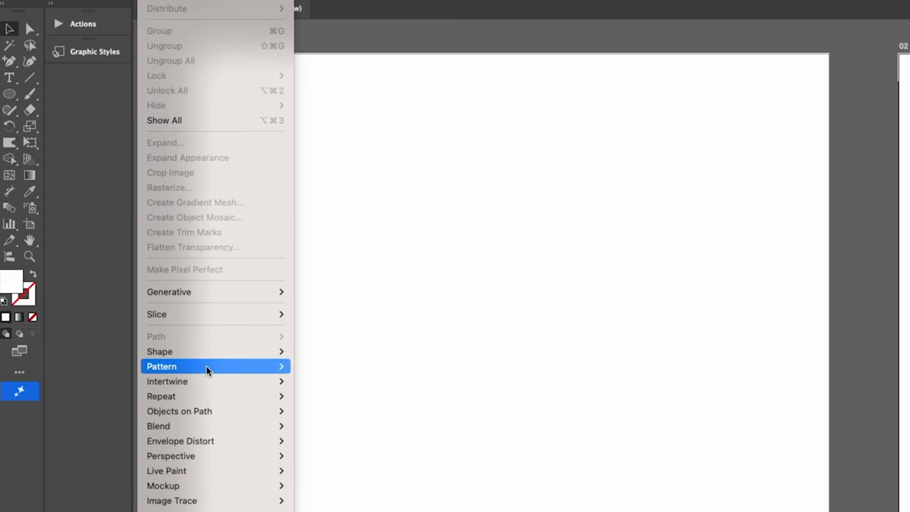
{"action": "mouse_move", "coordinate": [147, 304]}
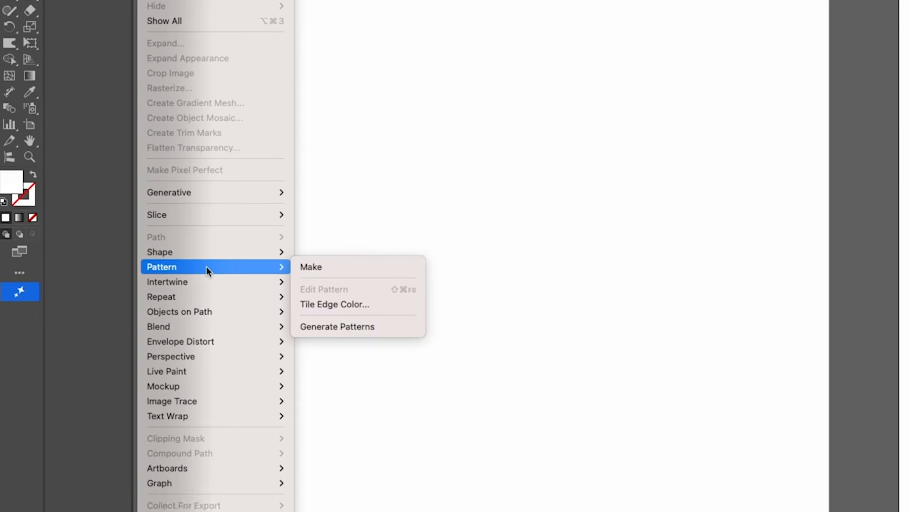
{"action": "left_click", "coordinate": [314, 273]}
{"action": "left_click", "coordinate": [776, 246]}
{"action": "triple_click", "coordinate": [237, 31]}
{"action": "type", "text": "Blue Halftone Pattern"}
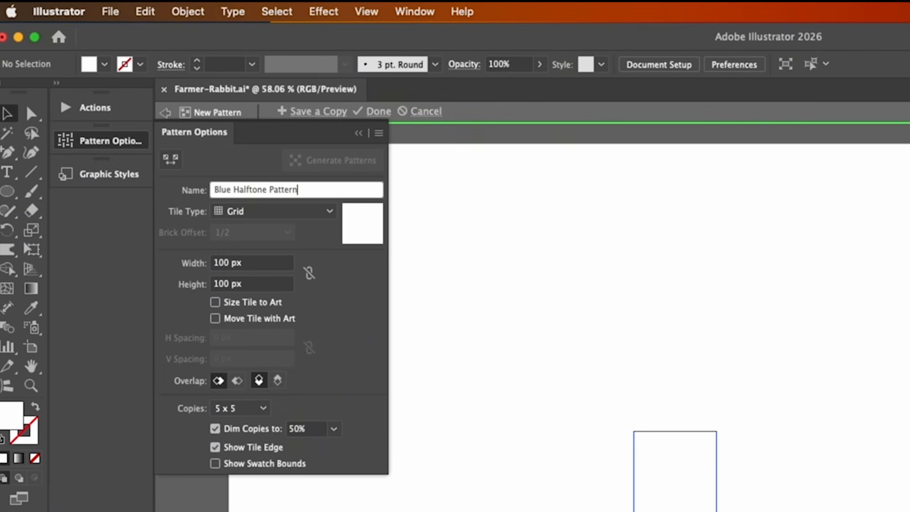
{"action": "key", "text": "Return"}
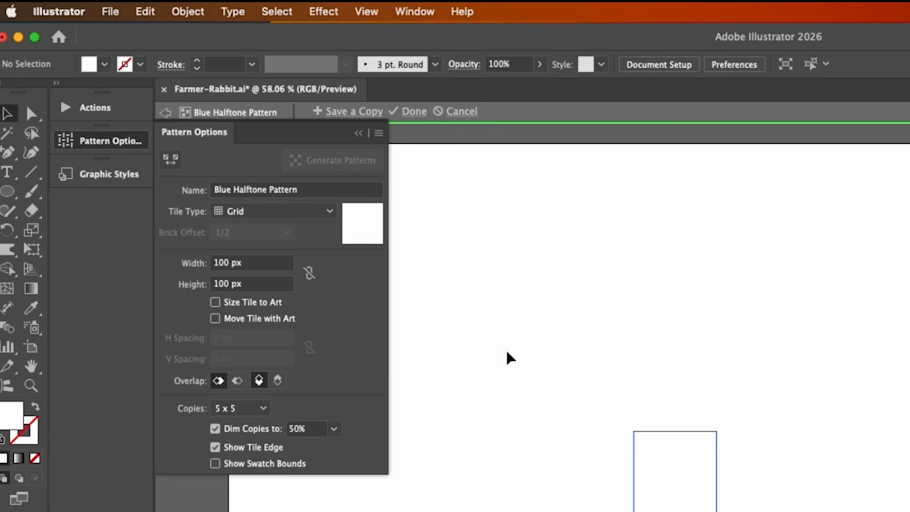
Step: Try the Brick by Row tile type and return the pattern to Grid
{"action": "left_click", "coordinate": [328, 212]}
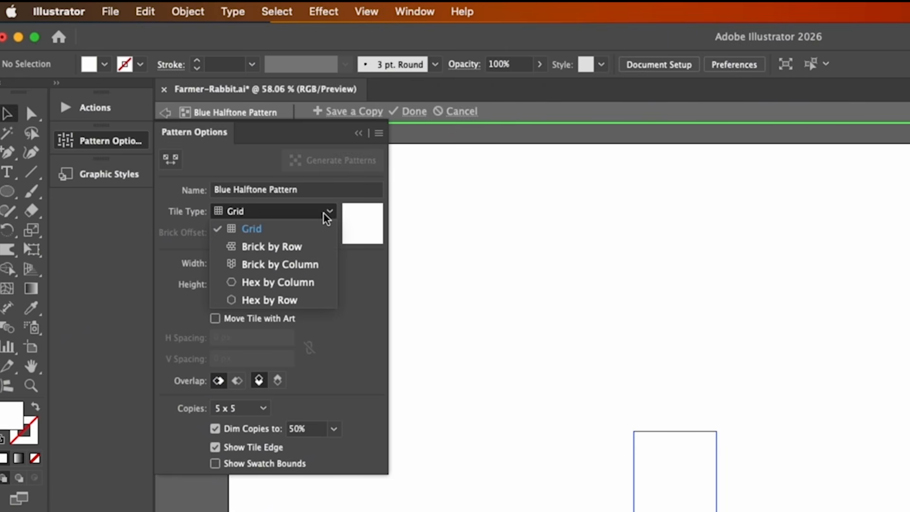
{"action": "left_click", "coordinate": [321, 247]}
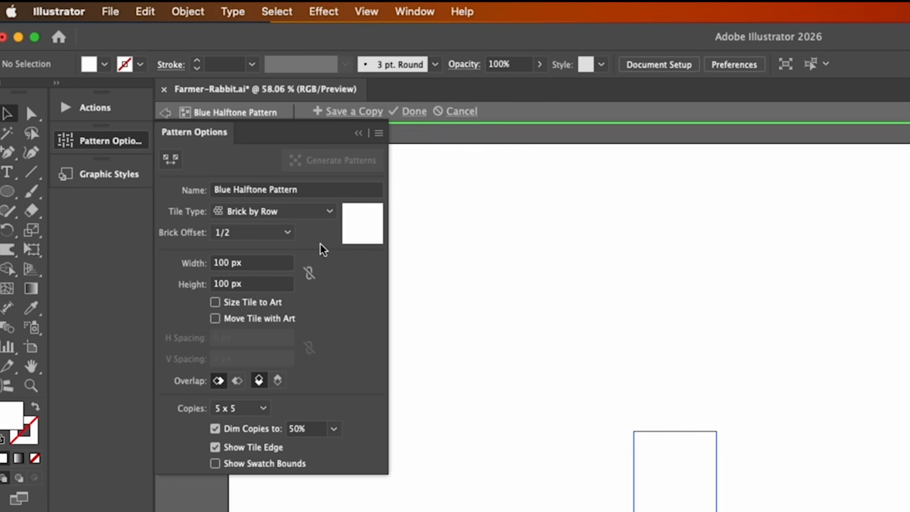
{"action": "left_click", "coordinate": [321, 214]}
{"action": "left_click", "coordinate": [317, 227]}
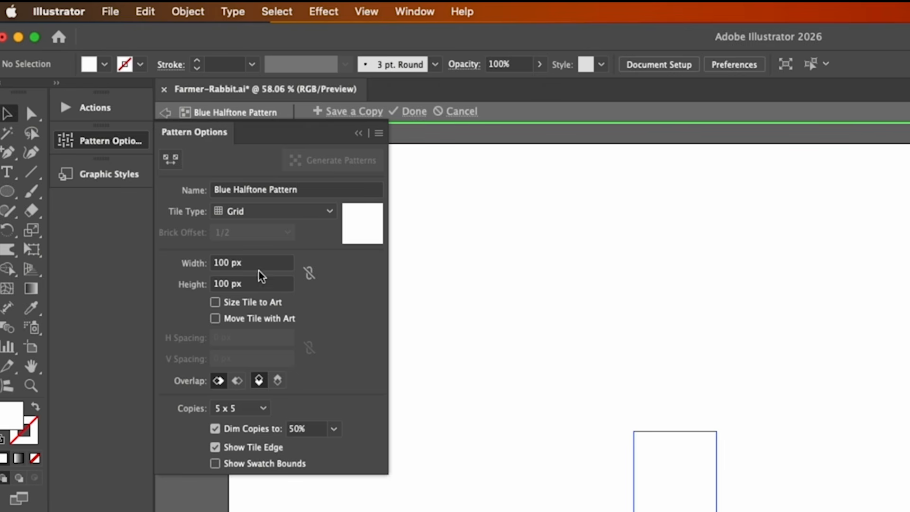
Step: Set the pattern tile's width and height to 8 px
{"action": "left_click_drag", "start_coordinate": [242, 267], "coordinate": [210, 267]}
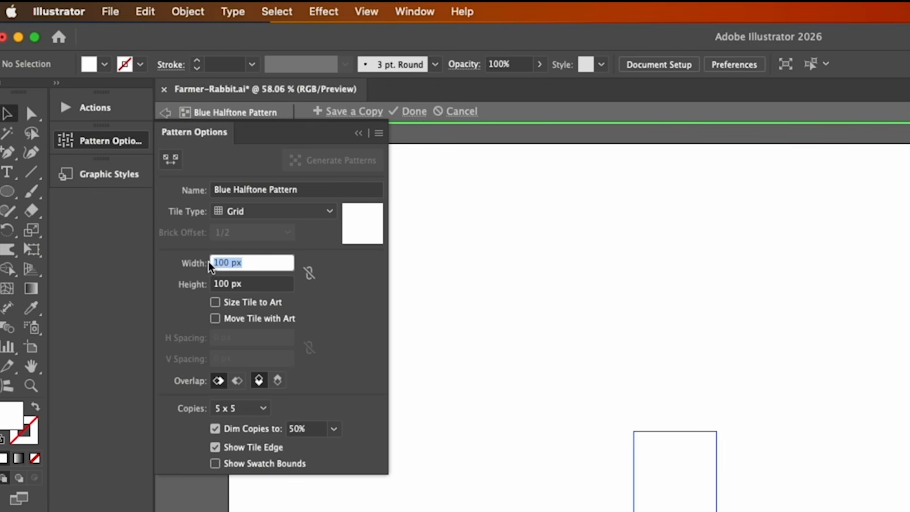
{"action": "key", "text": "Tab"}
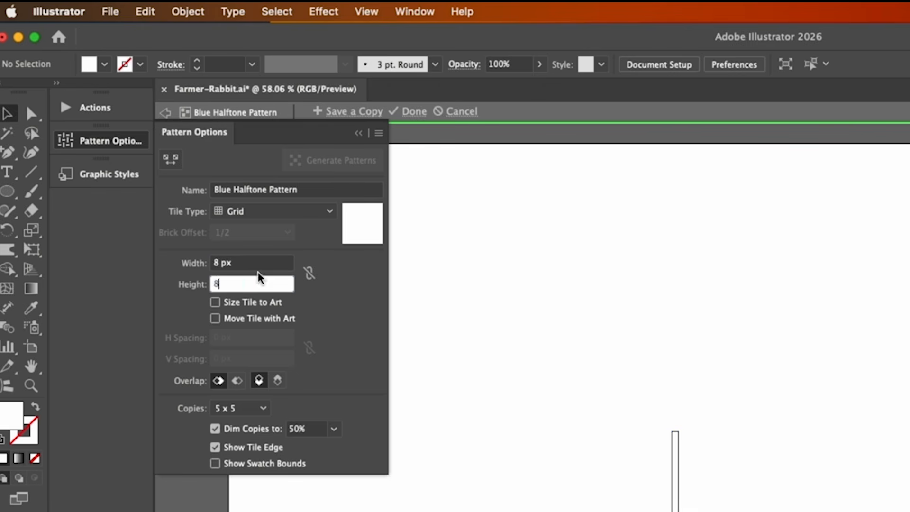
{"action": "type", "text": "8"}
{"action": "key", "text": "Tab"}
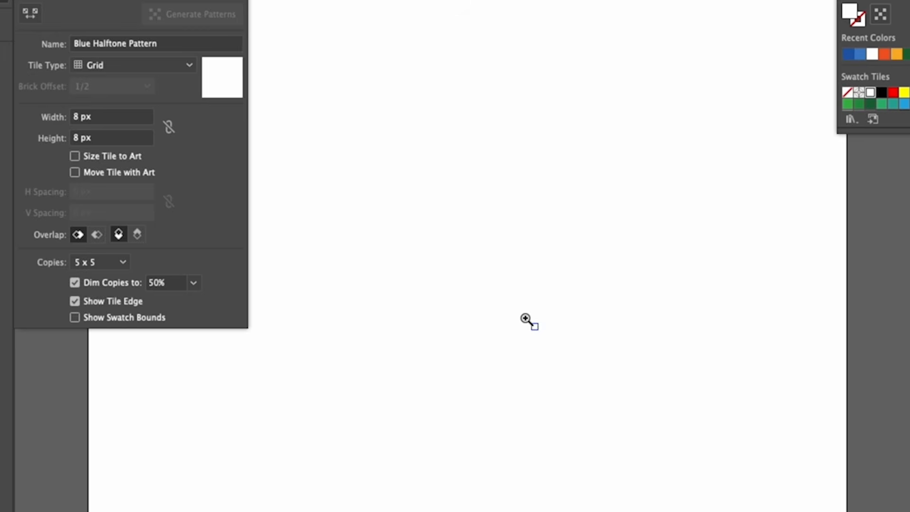
Step: Draw a 5 px blue circle with no stroke and center it inside the pattern tile
{"action": "left_click_drag", "start_coordinate": [526, 319], "coordinate": [553, 340]}
{"action": "key", "text": "l"}
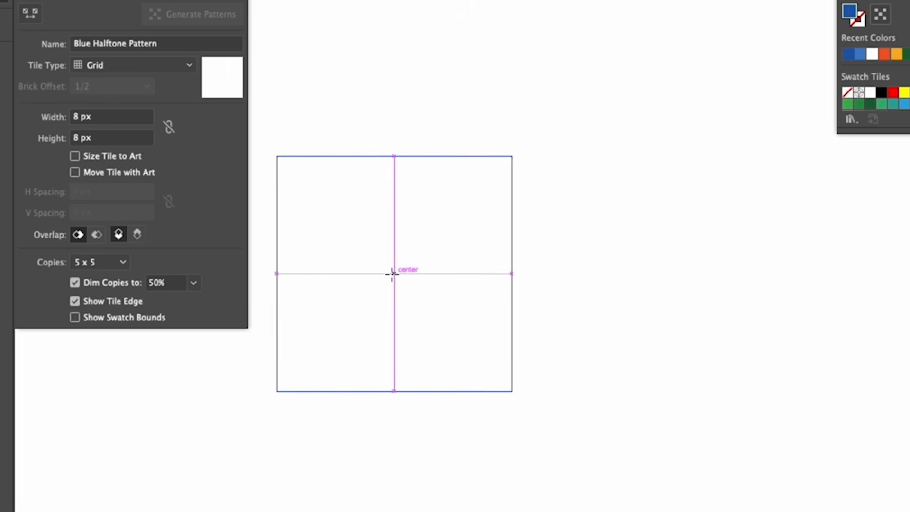
{"action": "left_click", "coordinate": [393, 274]}
{"action": "left_click", "coordinate": [668, 342]}
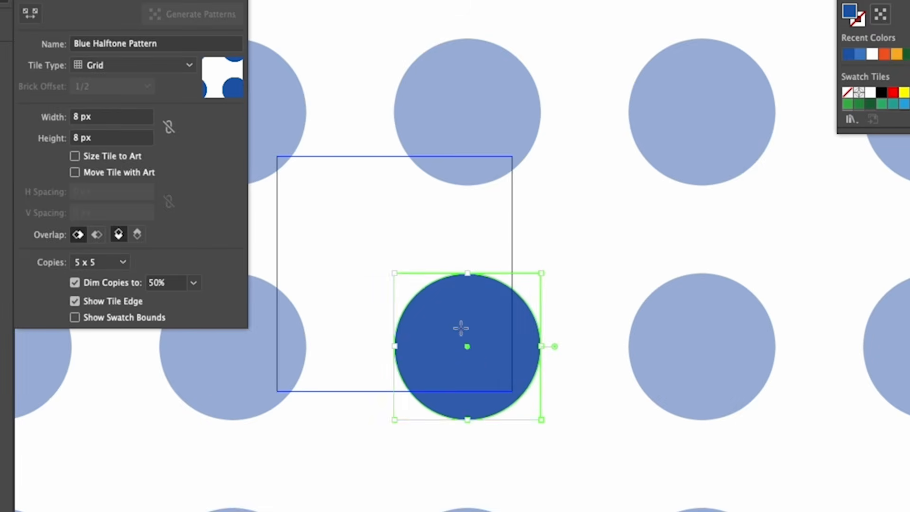
{"action": "left_click_drag", "start_coordinate": [469, 343], "coordinate": [394, 277]}
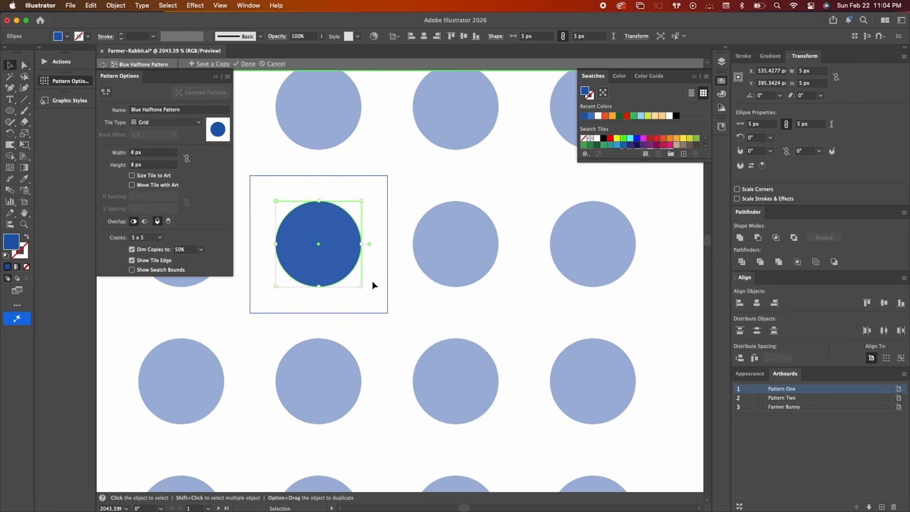
{"action": "left_click", "coordinate": [372, 282]}
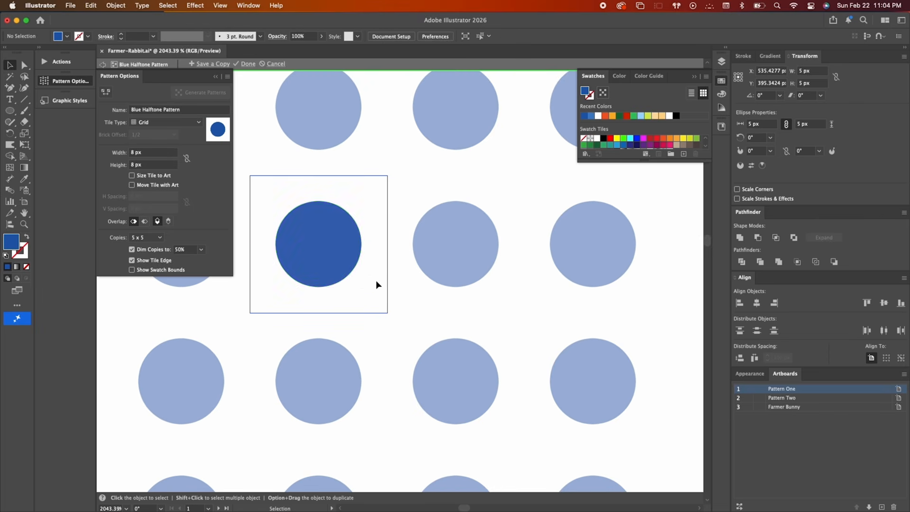
Step: Try the 3 x 3 and 1 x 1 pattern copy previews and return to 5 x 5
{"action": "scroll", "coordinate": [370, 295], "scroll_direction": "left", "scroll_amount": 4}
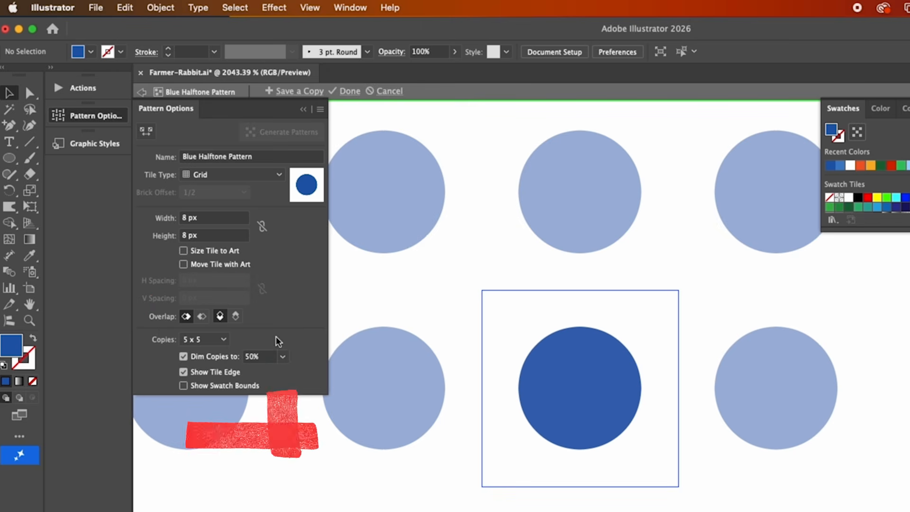
{"action": "left_click", "coordinate": [203, 340]}
{"action": "left_click", "coordinate": [216, 369]}
{"action": "left_click", "coordinate": [212, 341]}
{"action": "left_click", "coordinate": [209, 354]}
{"action": "left_click", "coordinate": [211, 340]}
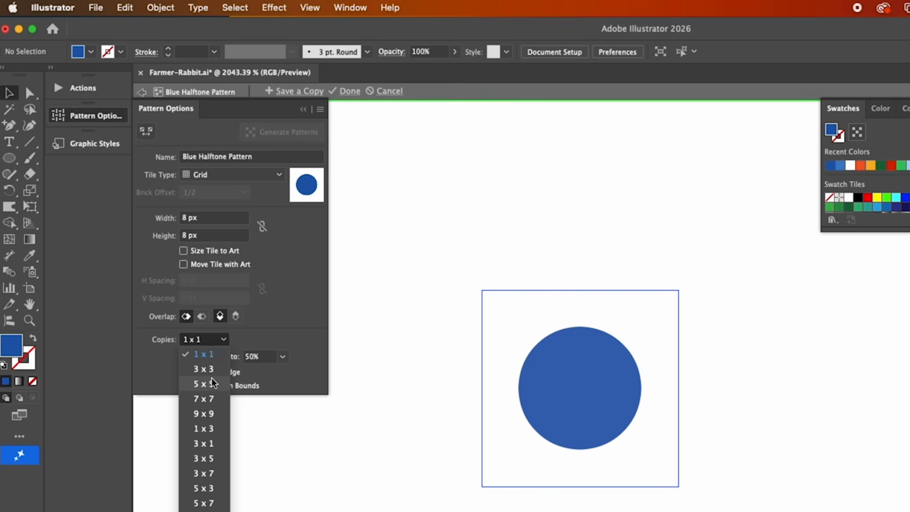
{"action": "left_click", "coordinate": [213, 383]}
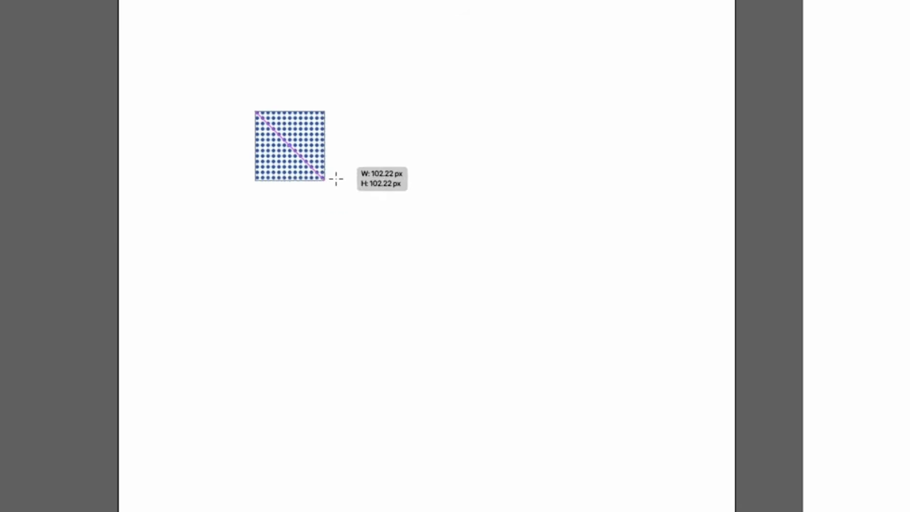
Step: Draw a square filled with the Blue Halftone Pattern on the Pattern One artboard
{"action": "left_click_drag", "start_coordinate": [335, 179], "coordinate": [535, 340]}
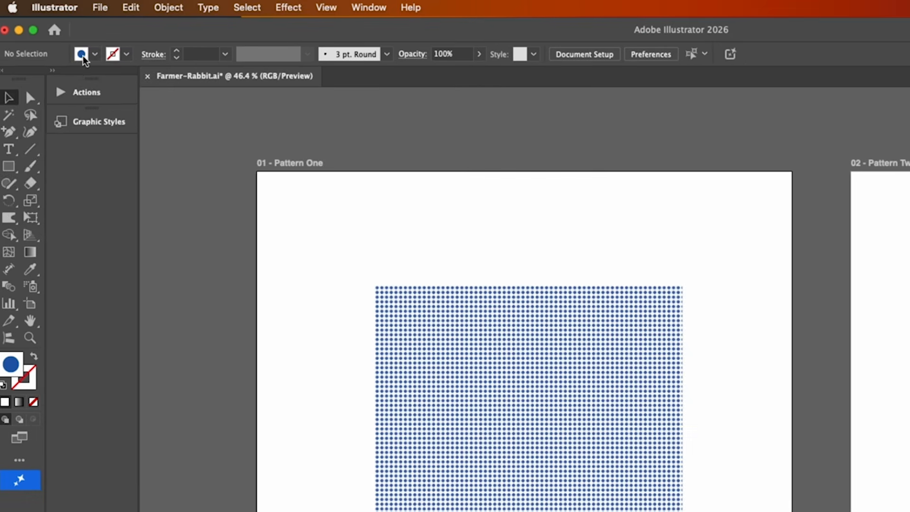
Step: Reopen the Blue Halftone Pattern swatch for editing and set its tile type to Brick by Row
{"action": "left_click", "coordinate": [82, 49]}
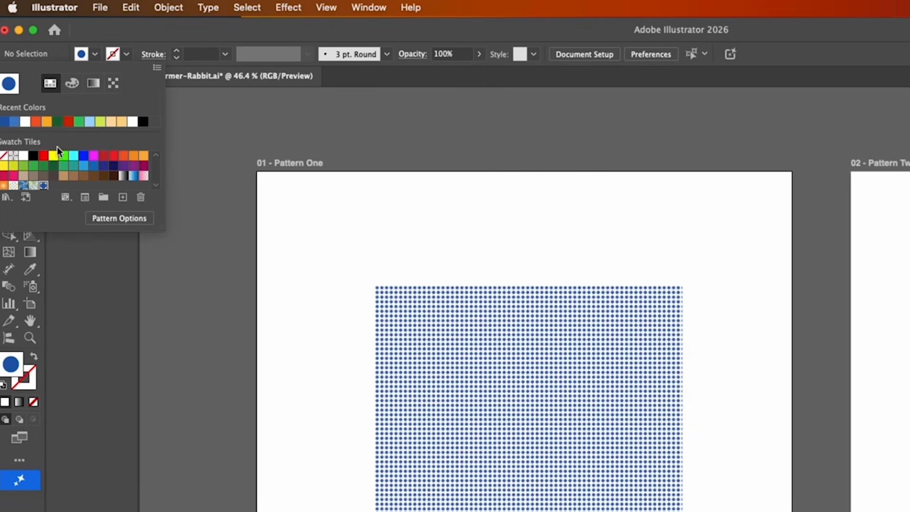
{"action": "double_click", "coordinate": [43, 185]}
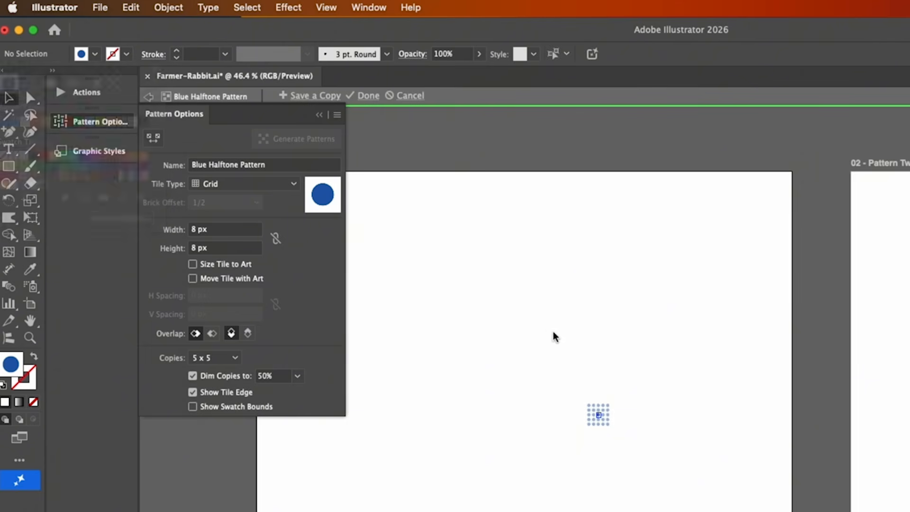
{"action": "left_click", "coordinate": [612, 420]}
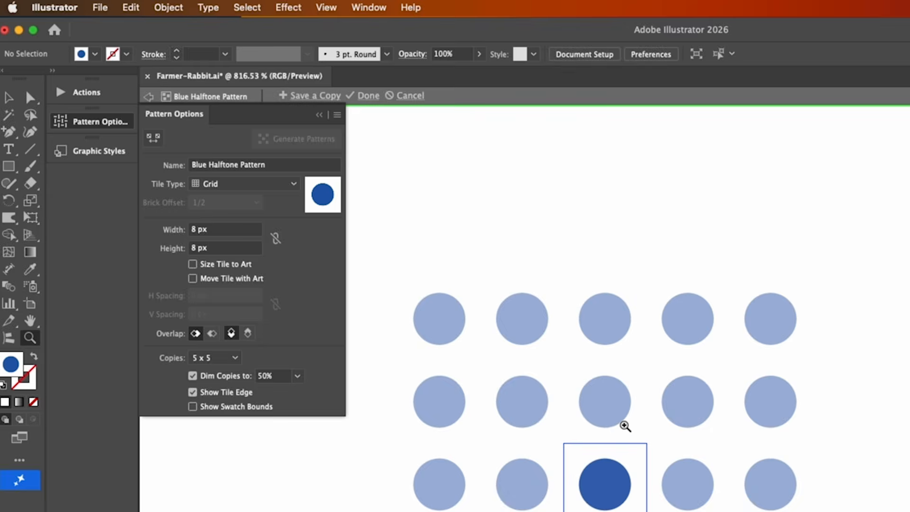
{"action": "left_click", "coordinate": [185, 124]}
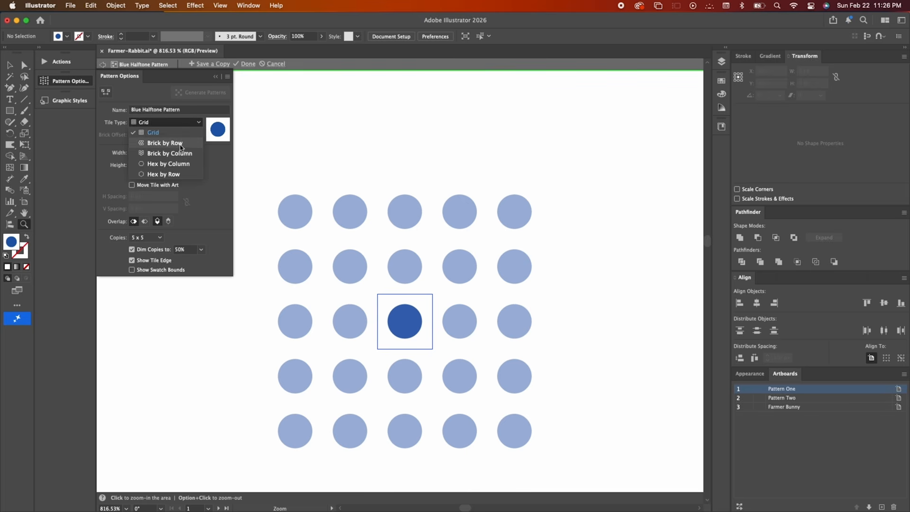
{"action": "left_click", "coordinate": [181, 143]}
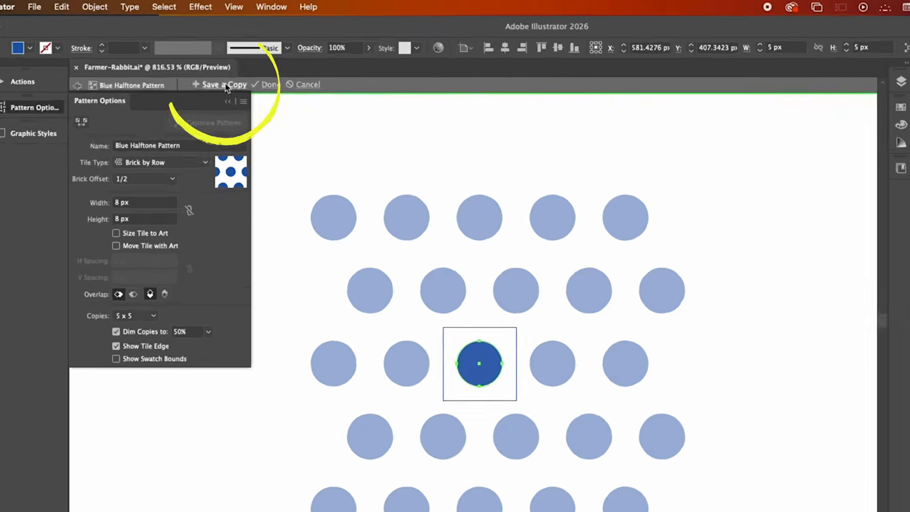
Step: Save a copy of the pattern as "Orange Halftone Pattern" and recolor the copy's circle orange
{"action": "left_click", "coordinate": [227, 85]}
{"action": "type", "text": "Orange Halftone Pattern"}
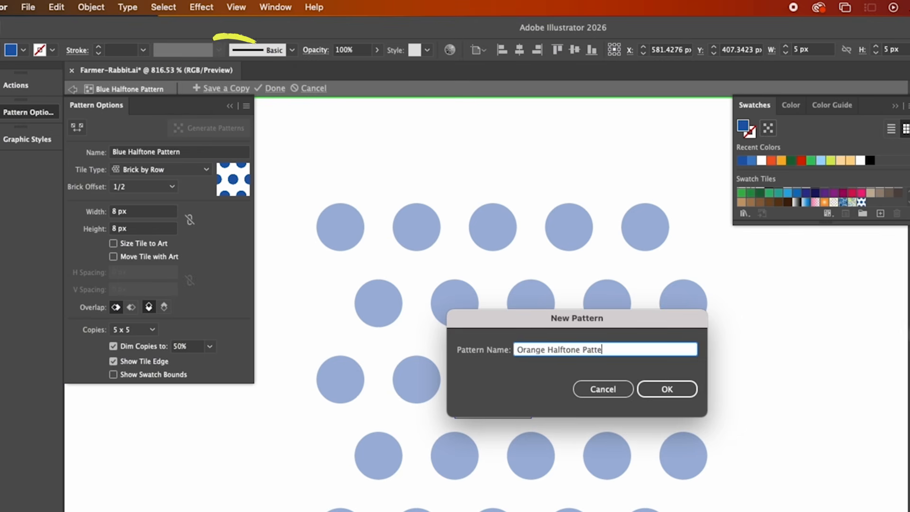
{"action": "key", "text": "Return"}
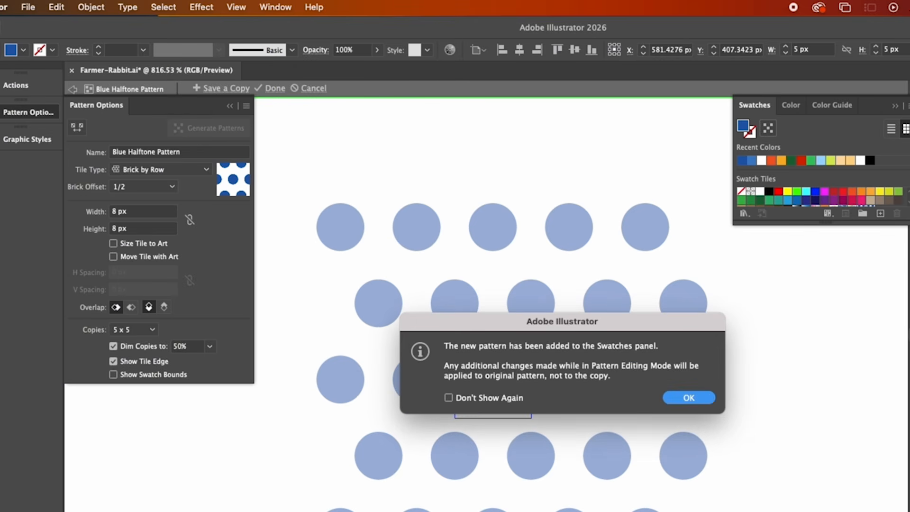
{"action": "left_click", "coordinate": [695, 396]}
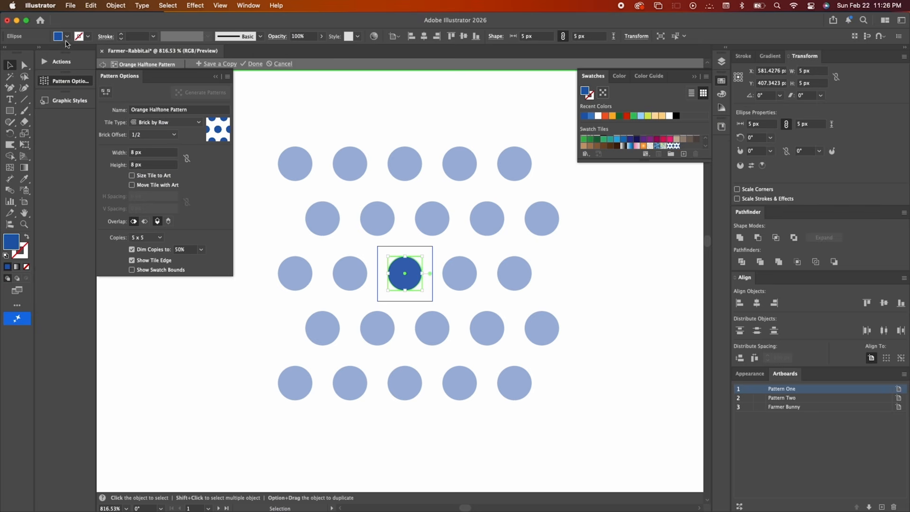
{"action": "left_click", "coordinate": [67, 37]}
{"action": "left_click", "coordinate": [28, 83]}
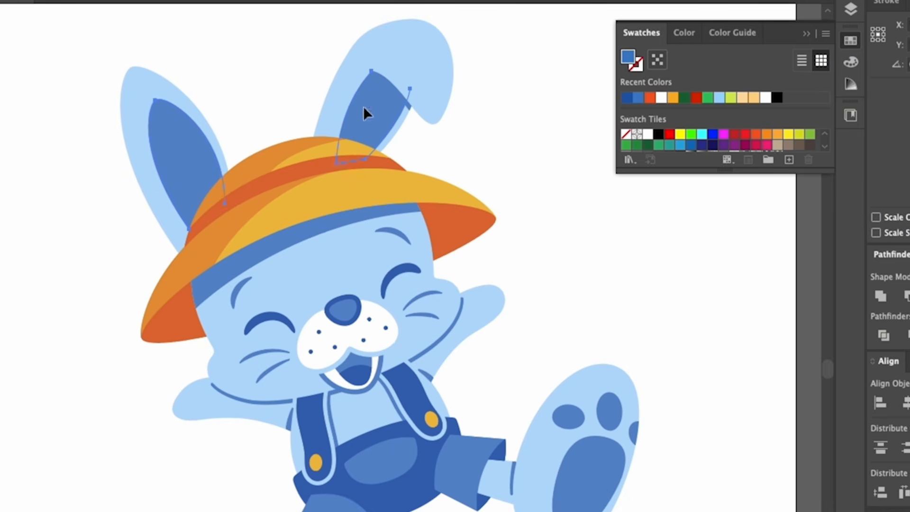
Step: Fill the rabbit's inner ears and the shadow under the hat brim with the Blue Halftone Pattern swatch
{"action": "left_click_drag", "start_coordinate": [747, 170], "coordinate": [747, 196]}
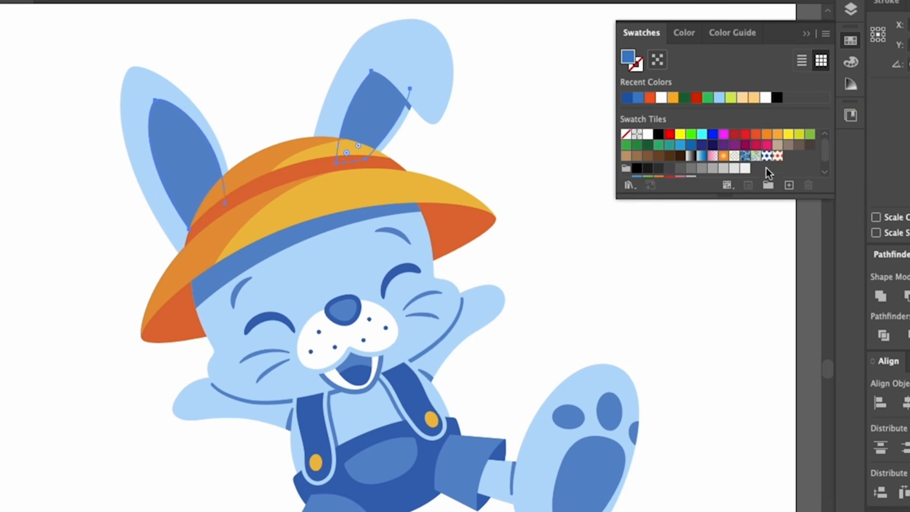
{"action": "left_click", "coordinate": [766, 160]}
{"action": "left_click", "coordinate": [548, 199]}
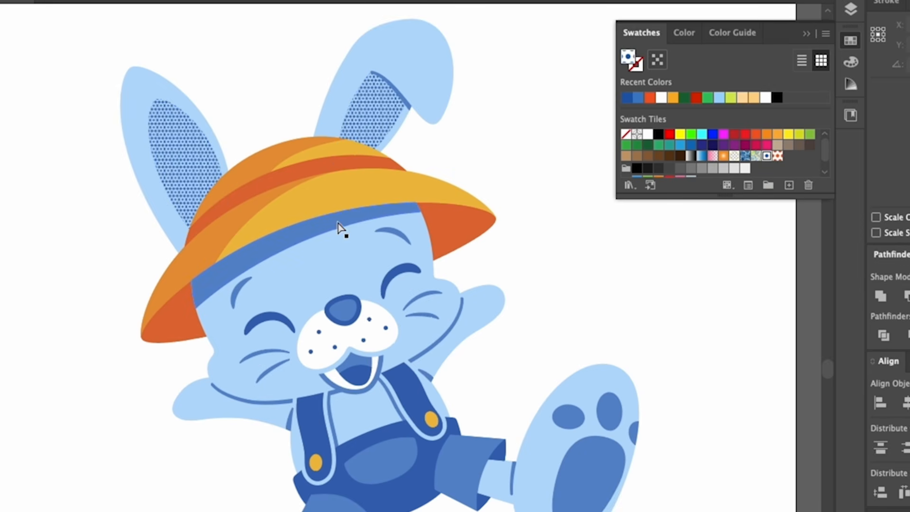
{"action": "left_click", "coordinate": [767, 155]}
Step: Fill the trouser-cuff shadows with the blue halftone swatch and the hat's darker orange sections with the orange halftone swatch
{"action": "left_click", "coordinate": [557, 272]}
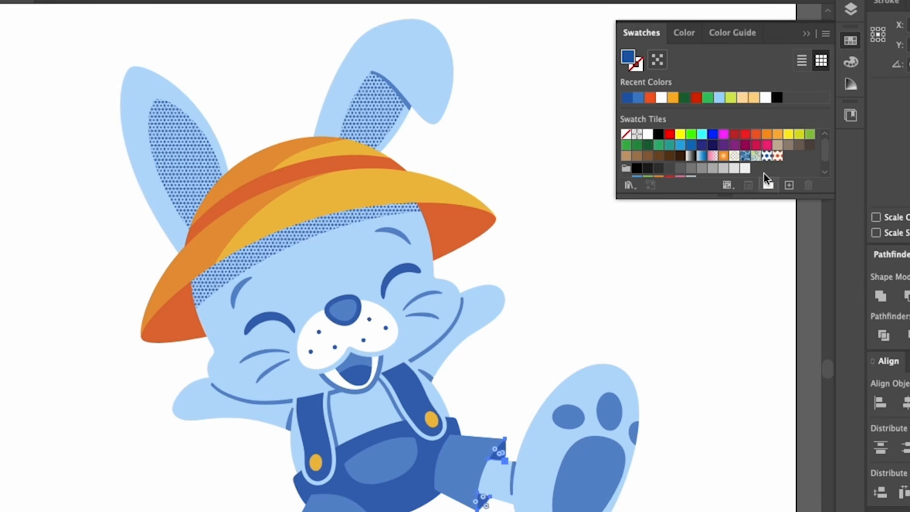
{"action": "left_click", "coordinate": [778, 156]}
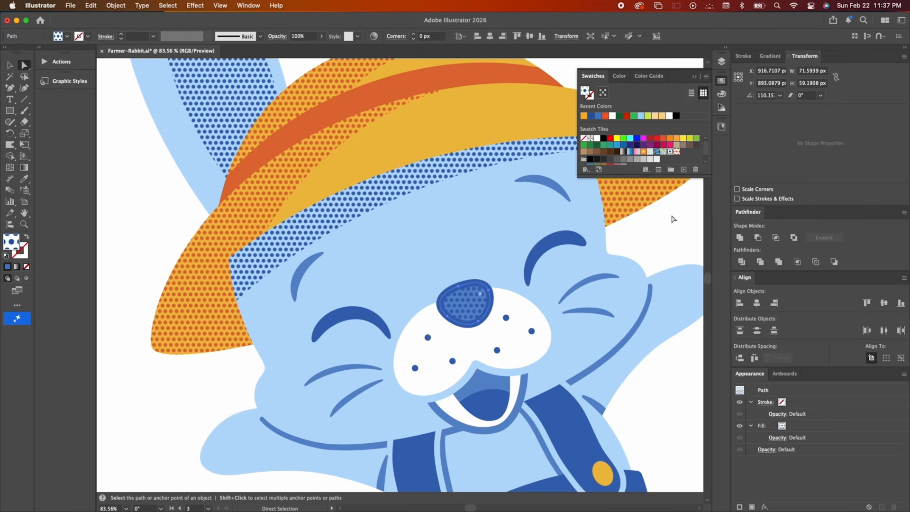
Step: Apply the nose's blue halftone fill to the blue shape inside the mouth with the Eyedropper
{"action": "left_click", "coordinate": [673, 219]}
{"action": "left_click", "coordinate": [493, 381]}
{"action": "key", "text": "i"}
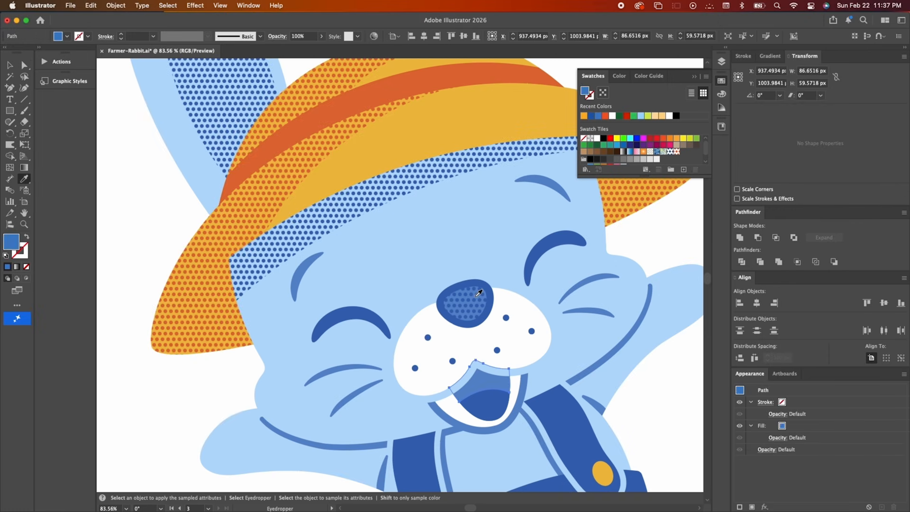
{"action": "left_click", "coordinate": [655, 365]}
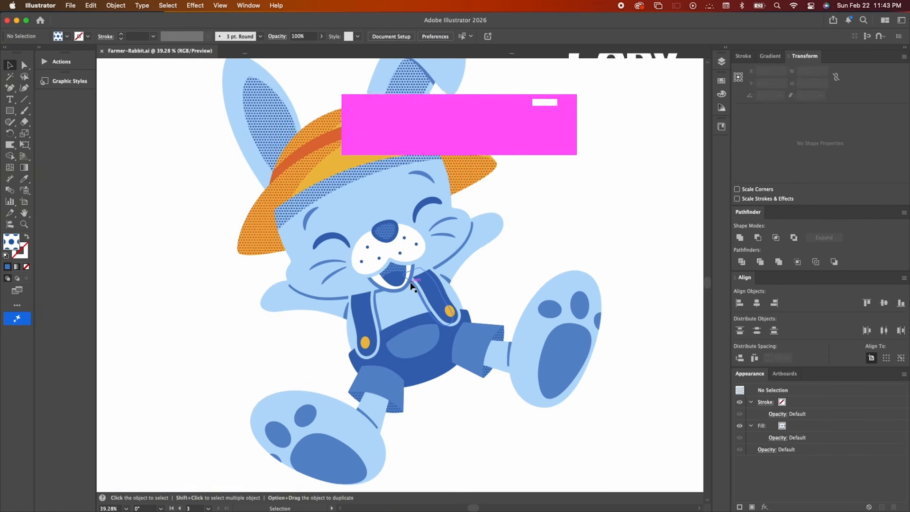
Step: Copy the paw pads on both of the rabbit's feet and paste the duplicates
{"action": "left_click", "coordinate": [564, 356]}
{"action": "key", "text": "super+c"}
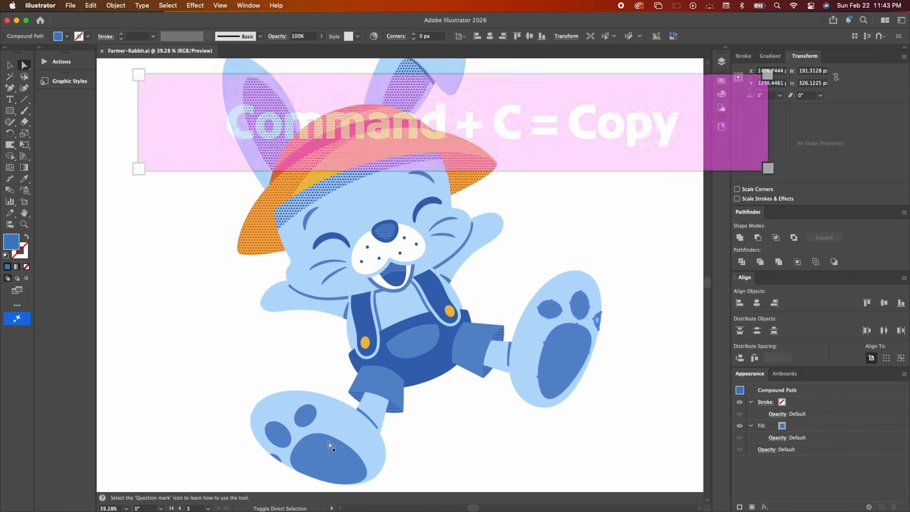
{"action": "key", "text": "super+v"}
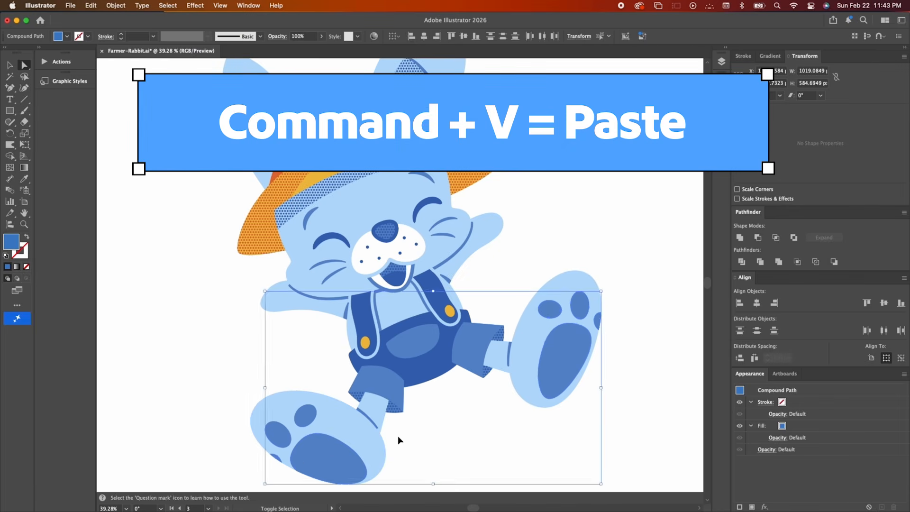
Step: Fill the pasted paw pads on both feet with the blue halftone pattern swatch
{"action": "left_click", "coordinate": [670, 153]}
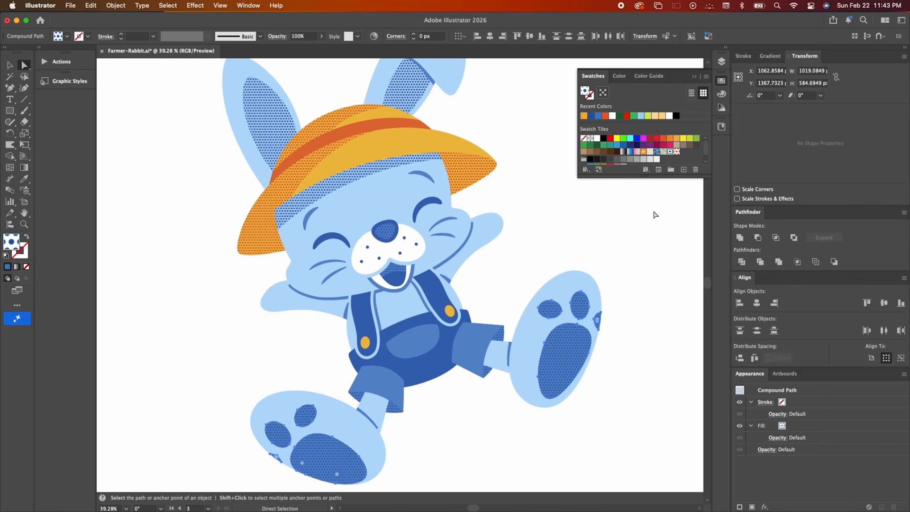
{"action": "left_click", "coordinate": [647, 224]}
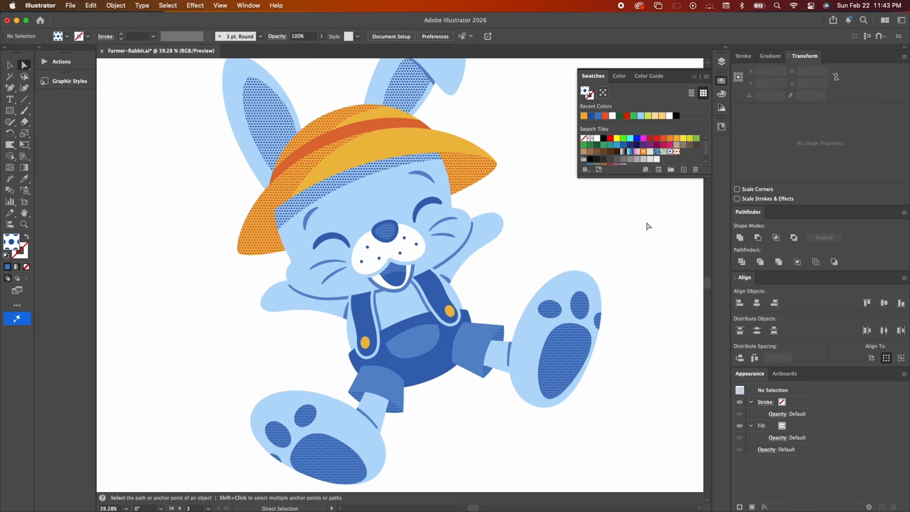
{"action": "left_click", "coordinate": [695, 76]}
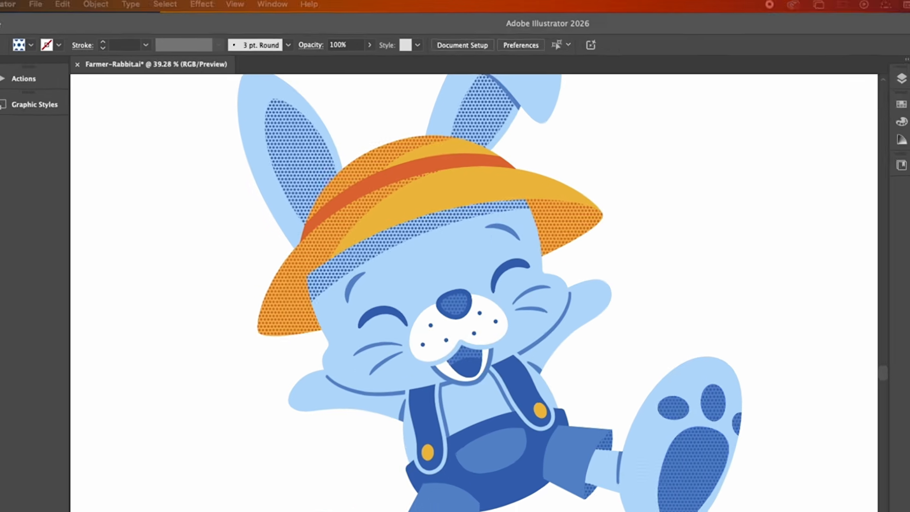
Step: Expand the fill of the halftone paw pads on both of the rabbit's feet
{"action": "left_click", "coordinate": [550, 312]}
{"action": "left_click", "coordinate": [115, 6]}
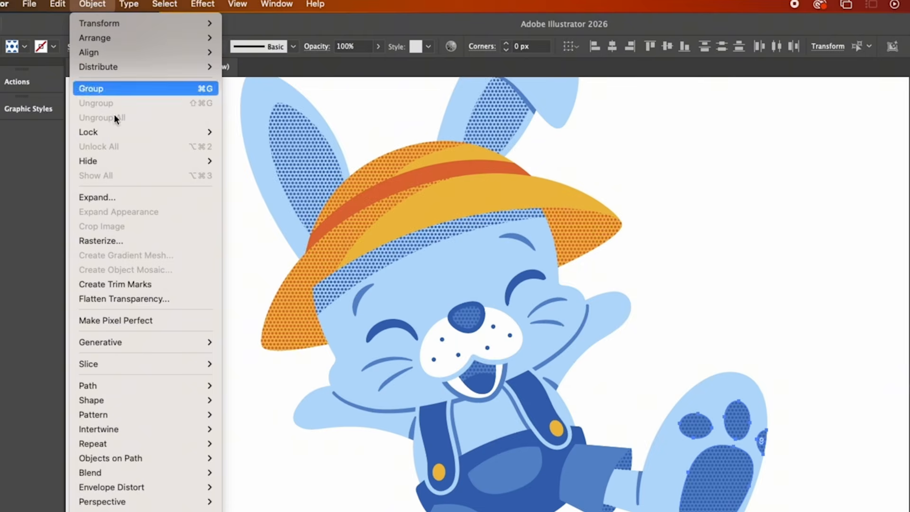
{"action": "left_click", "coordinate": [117, 197]}
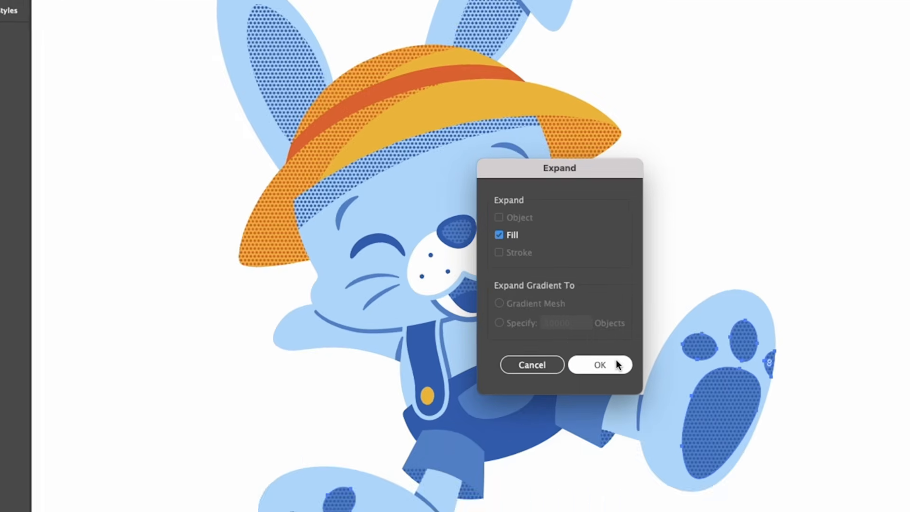
{"action": "left_click", "coordinate": [617, 441]}
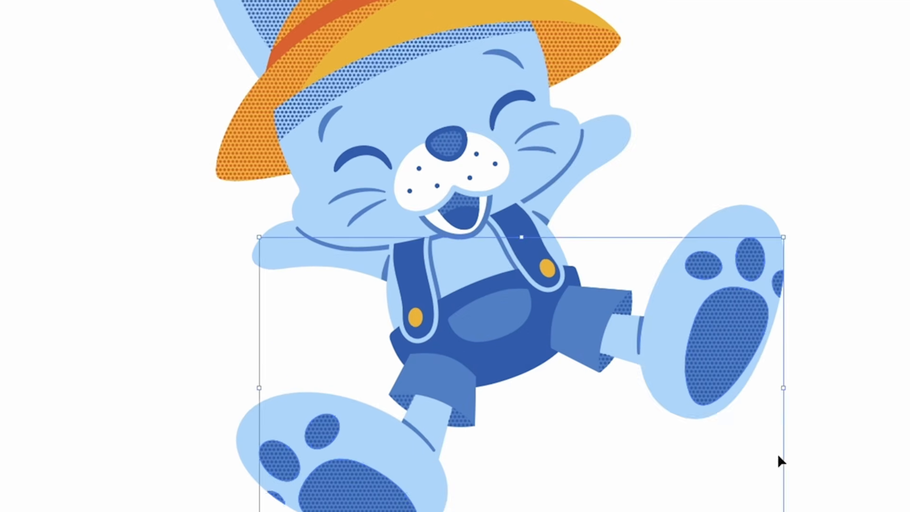
Step: Merge the expanded paw-pad halftones with Pathfinder in outline view and inspect the resulting shapes
{"action": "key", "text": "ctrl+y"}
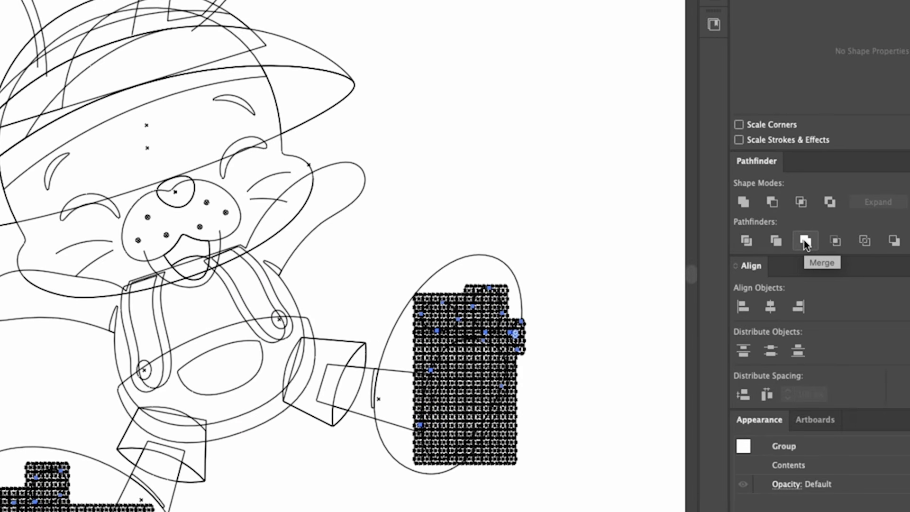
{"action": "left_click", "coordinate": [804, 240]}
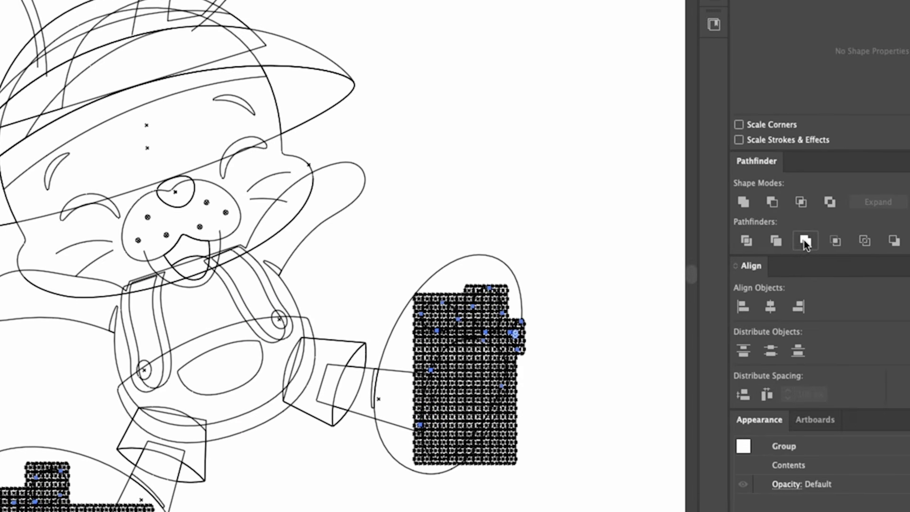
{"action": "left_click", "coordinate": [545, 451]}
{"action": "key", "text": "z"}
{"action": "left_click_drag", "start_coordinate": [394, 262], "coordinate": [547, 508]}
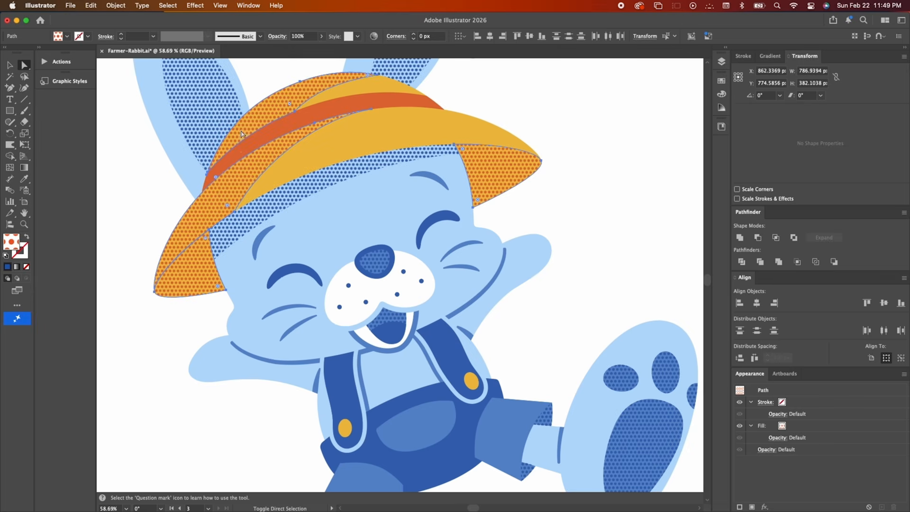
Step: Expand the orange halftone fills of the hat sections and merge the expanded pieces
{"action": "left_click", "coordinate": [222, 112], "text": "shift"}
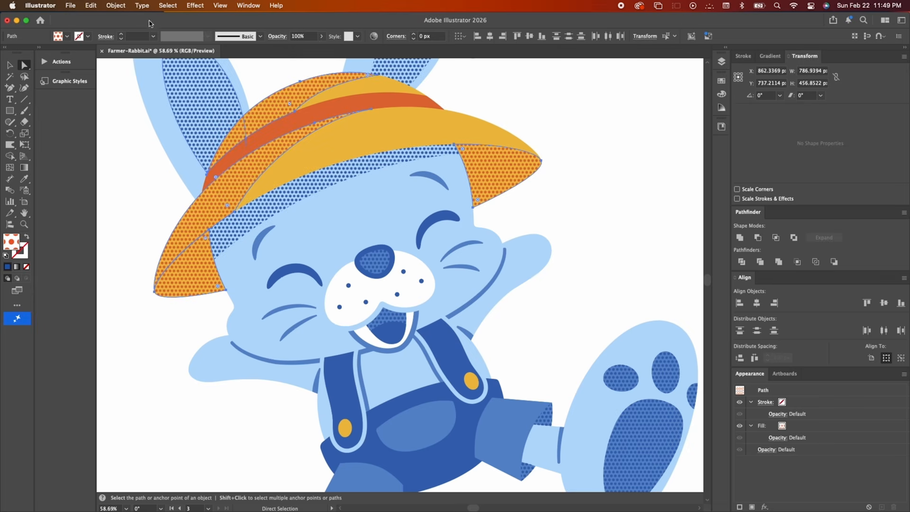
{"action": "left_click", "coordinate": [116, 6]}
{"action": "left_click", "coordinate": [128, 145]}
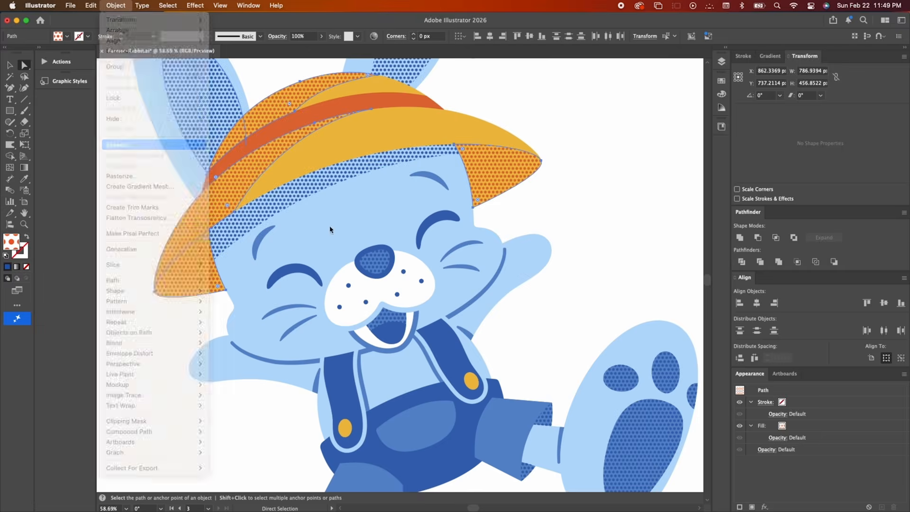
{"action": "left_click", "coordinate": [478, 321]}
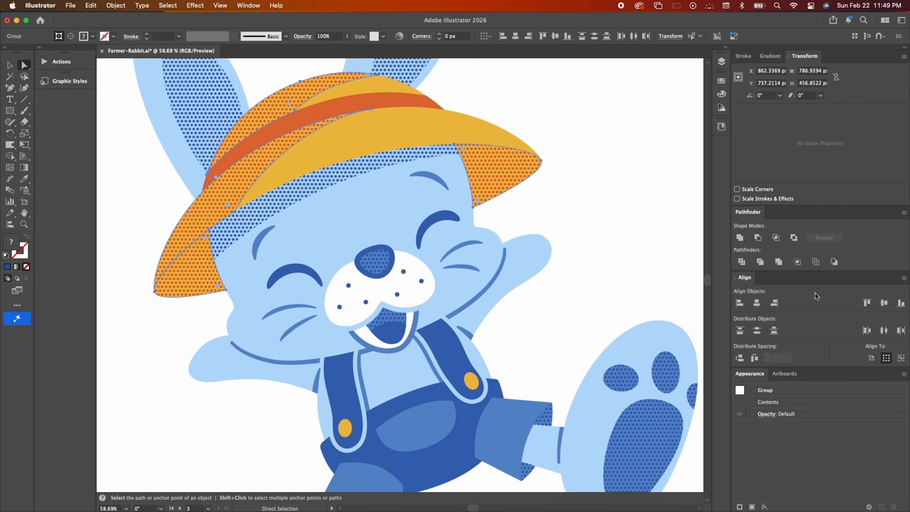
Step: Expand and merge the blue halftone shadow under the hat brim, and check the artwork in outline view
{"action": "left_click", "coordinate": [115, 6]}
{"action": "left_click", "coordinate": [141, 145]}
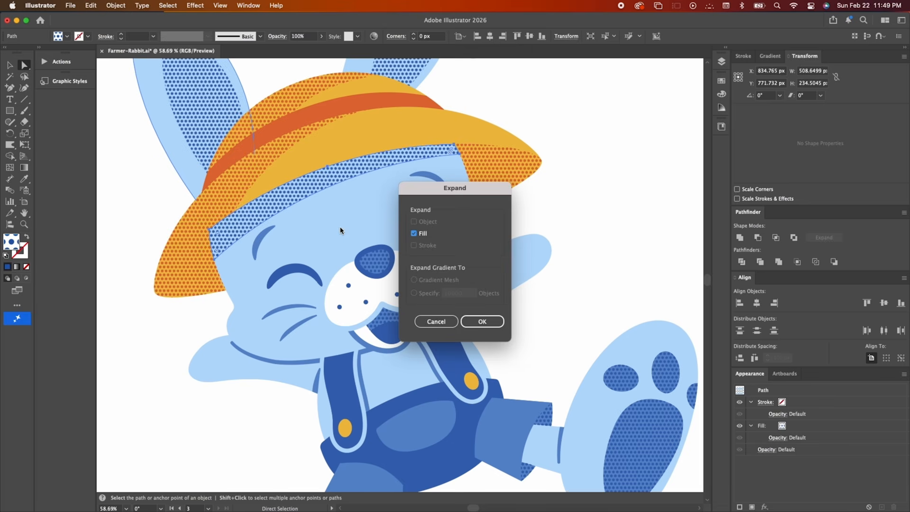
{"action": "left_click", "coordinate": [483, 322]}
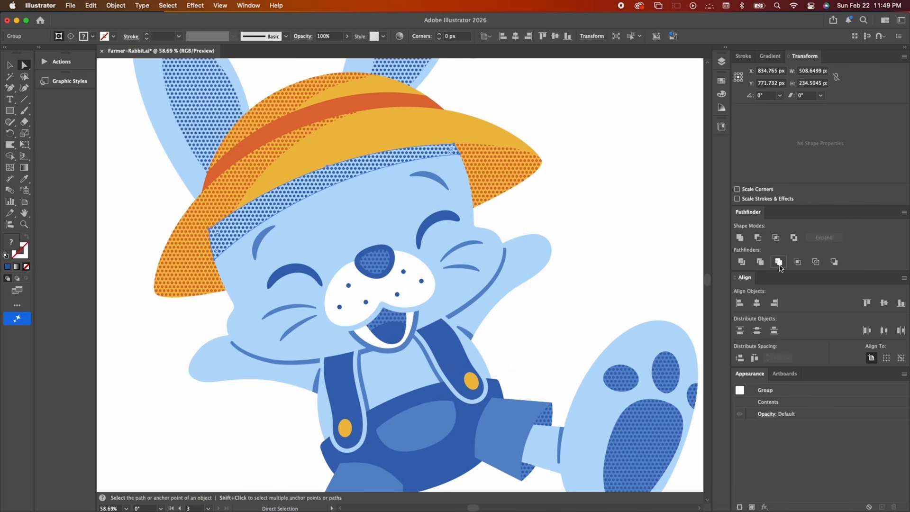
{"action": "left_click", "coordinate": [582, 215]}
{"action": "key", "text": "super+y"}
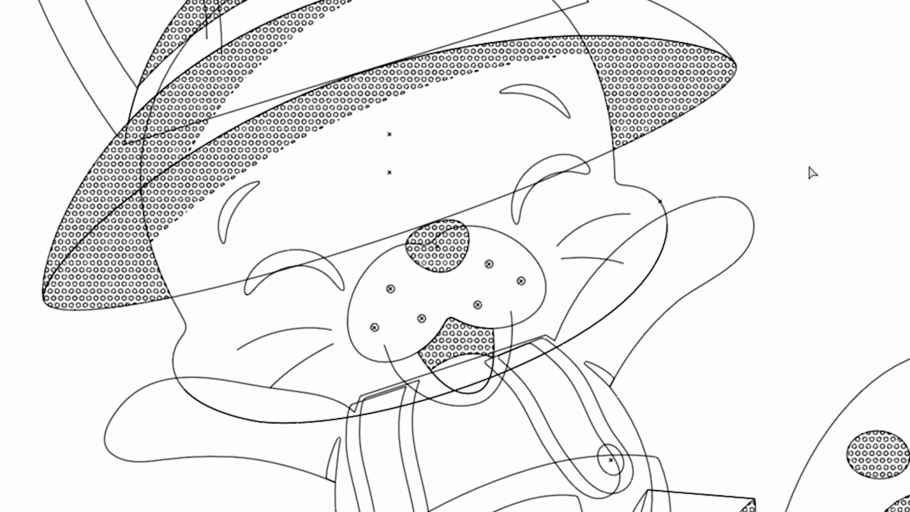
{"action": "scroll", "coordinate": [583, 217], "scroll_direction": "down", "scroll_amount": 2}
{"action": "scroll", "coordinate": [813, 173], "scroll_direction": "down", "scroll_amount": 2}
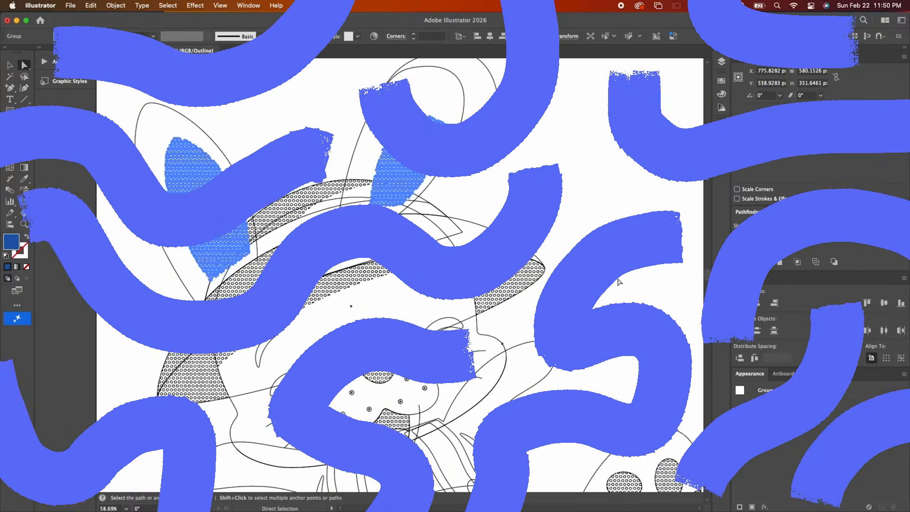
{"action": "key", "text": "super+y"}
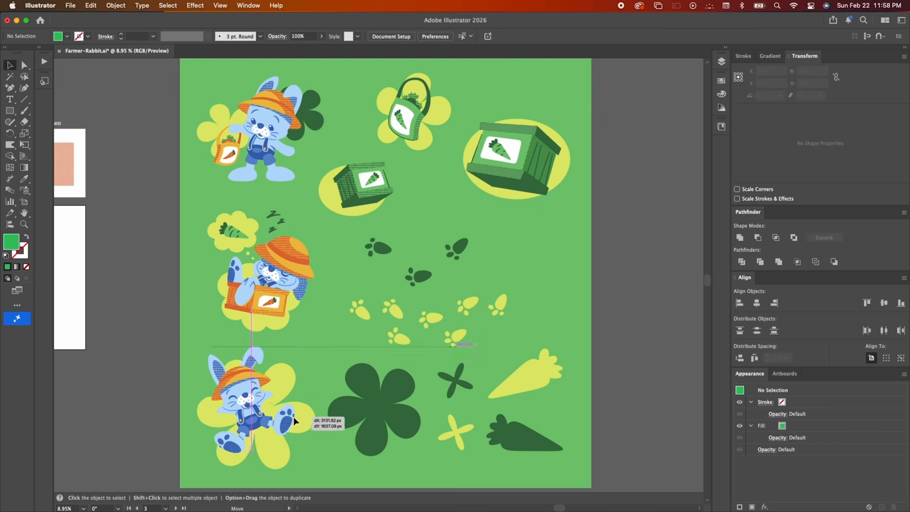
Step: Move the laughing rabbit onto the large yellow flower at the lower left of the green artboard
{"action": "left_click_drag", "start_coordinate": [294, 417], "coordinate": [298, 425]}
{"action": "left_click", "coordinate": [669, 291]}
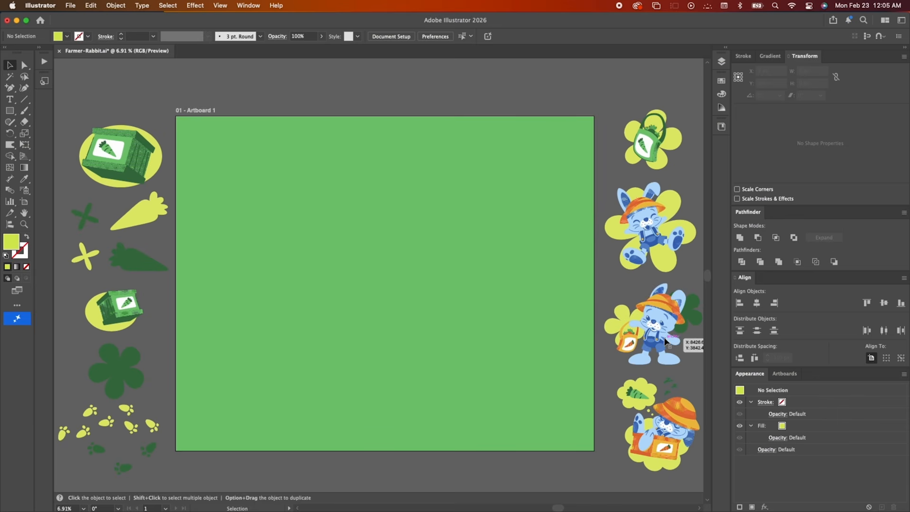
Step: Arrange the three farmer rabbits with the carrot, flower and paw-print motifs on the green Artboard 1
{"action": "left_click_drag", "start_coordinate": [758, 334], "coordinate": [612, 314]}
{"action": "left_click_drag", "start_coordinate": [518, 326], "coordinate": [304, 360]}
{"action": "left_click_drag", "start_coordinate": [638, 255], "coordinate": [471, 378]}
{"action": "left_click_drag", "start_coordinate": [650, 422], "coordinate": [387, 210]}
{"action": "left_click", "coordinate": [640, 210]}
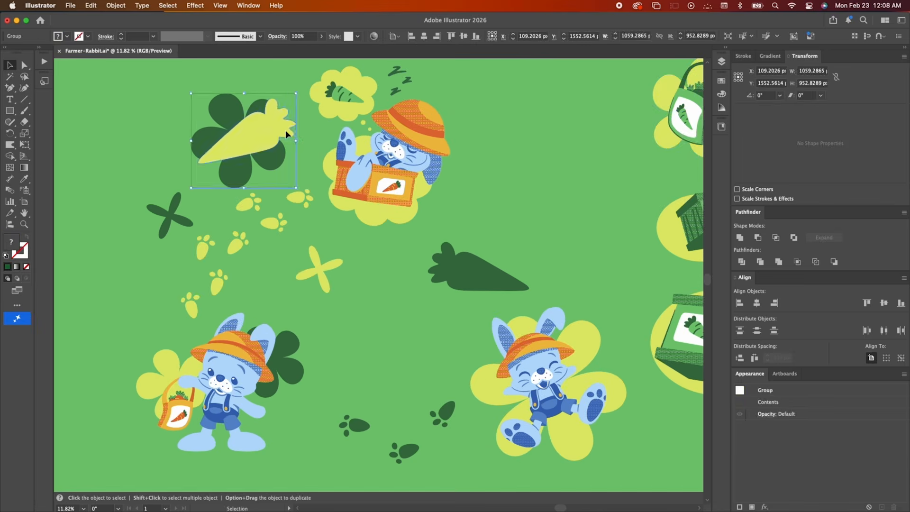
Step: Place the green carrot bag, the small crate and the large crate among the rabbit motifs
{"action": "left_click_drag", "start_coordinate": [682, 125], "coordinate": [469, 136]}
{"action": "left_click_drag", "start_coordinate": [655, 229], "coordinate": [487, 219]}
{"action": "left_click_drag", "start_coordinate": [662, 308], "coordinate": [342, 324]}
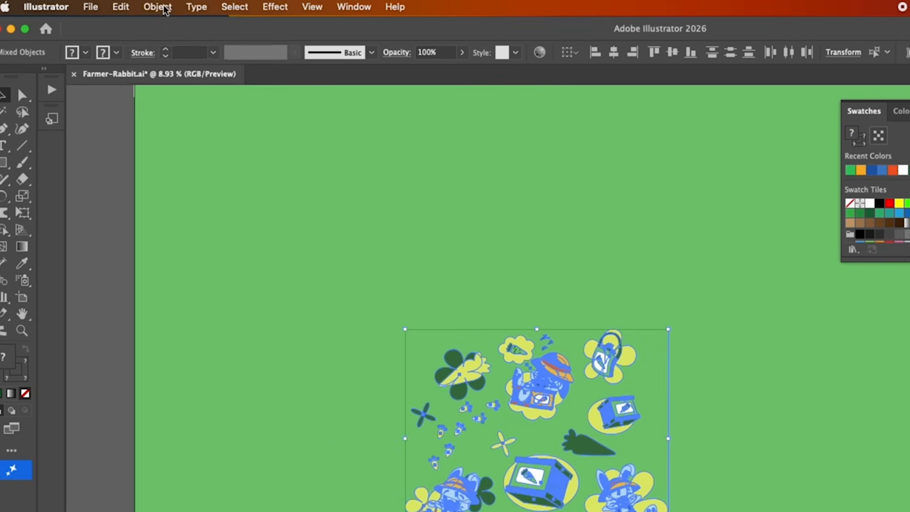
Step: Make a new pattern from the selected rabbit, crate, carrot and flower artwork
{"action": "left_click", "coordinate": [112, 6]}
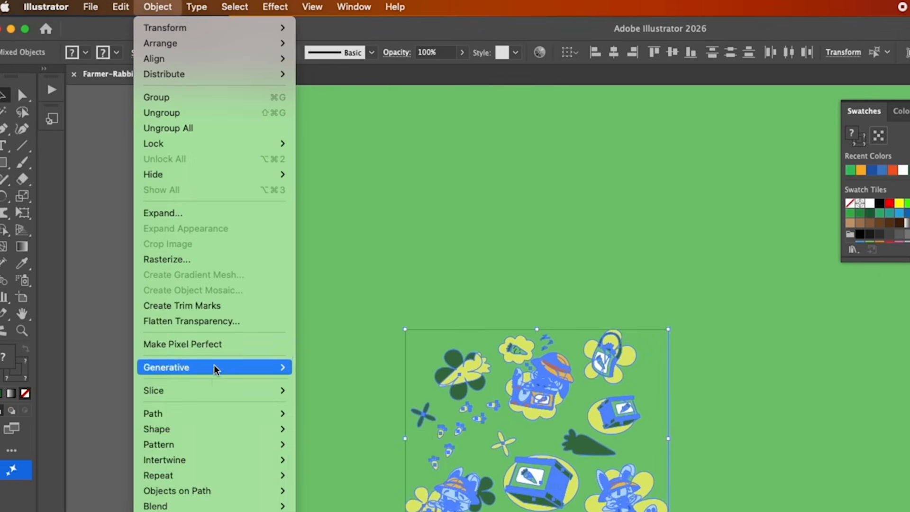
{"action": "mouse_move", "coordinate": [149, 312]}
{"action": "left_click", "coordinate": [309, 444]}
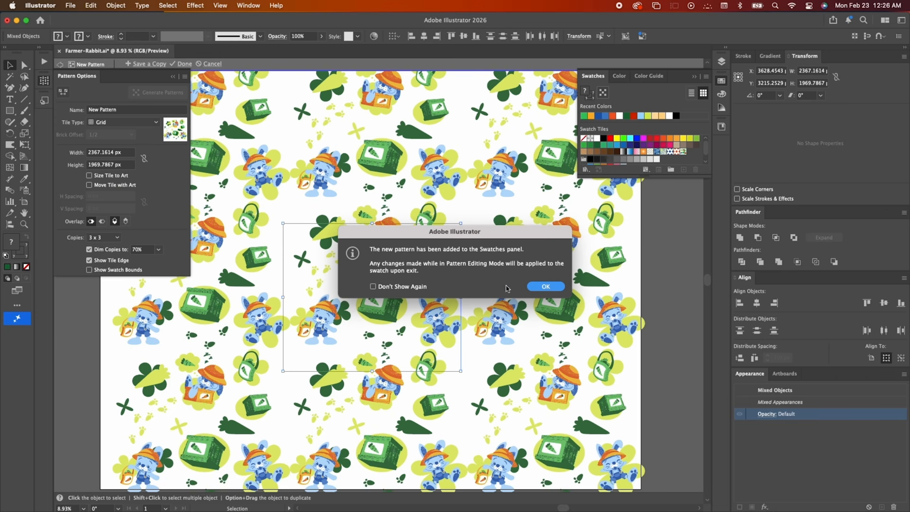
{"action": "left_click", "coordinate": [538, 287]}
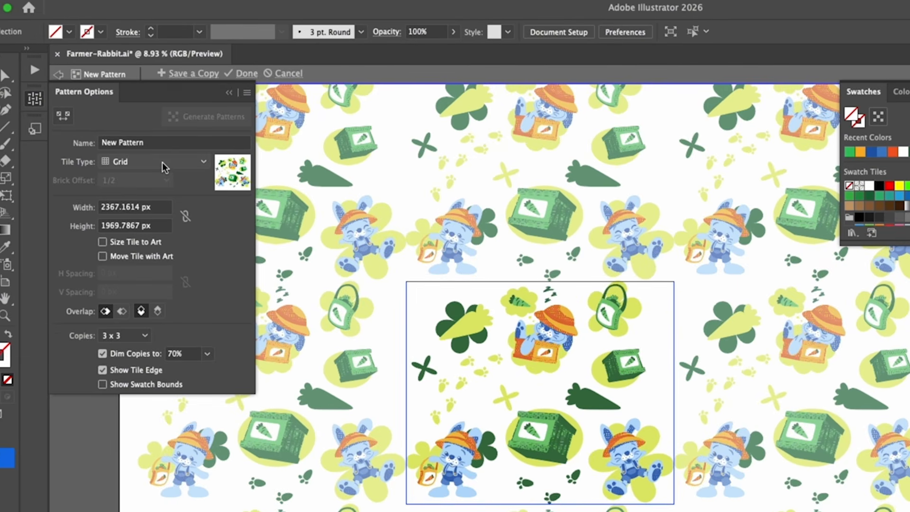
Step: Set the pattern's tile type to Hex by Column, with a tile 3000 px wide and 2000 px high
{"action": "left_click", "coordinate": [162, 161]}
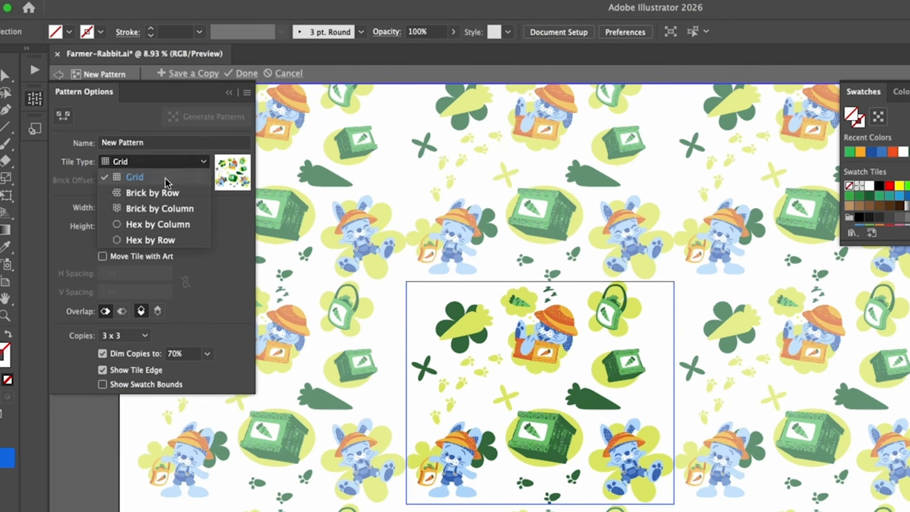
{"action": "left_click", "coordinate": [171, 225]}
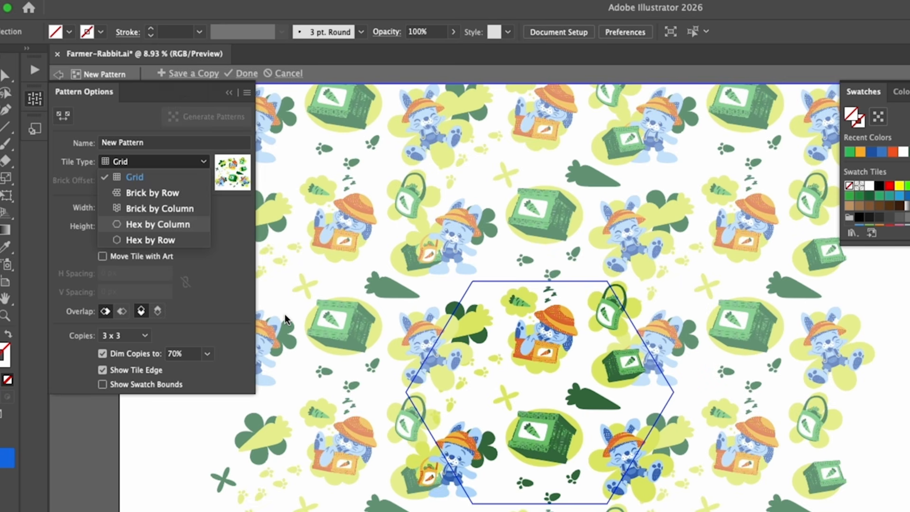
{"action": "double_click", "coordinate": [138, 209]}
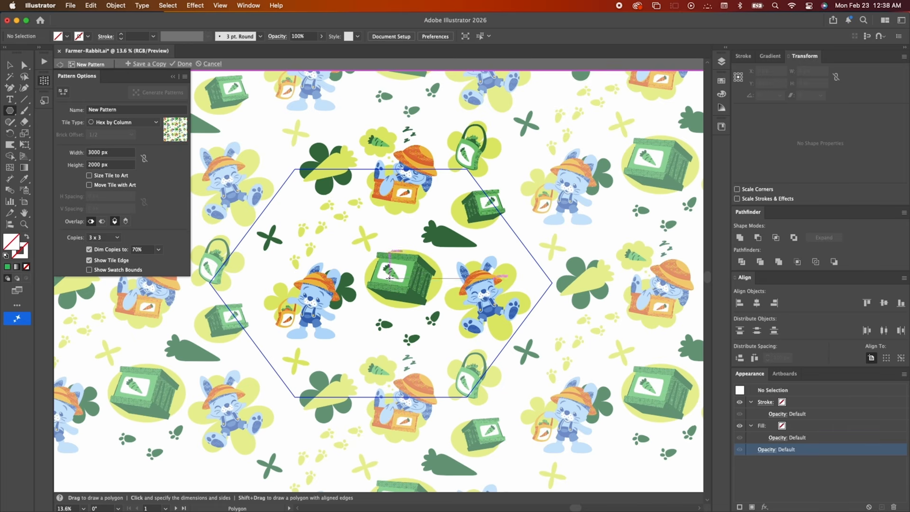
Step: Draw a hexagon background behind the motifs, fit it to the pattern tile and fill it with green
{"action": "left_click_drag", "start_coordinate": [385, 276], "coordinate": [379, 161]}
{"action": "left_click", "coordinate": [804, 83]}
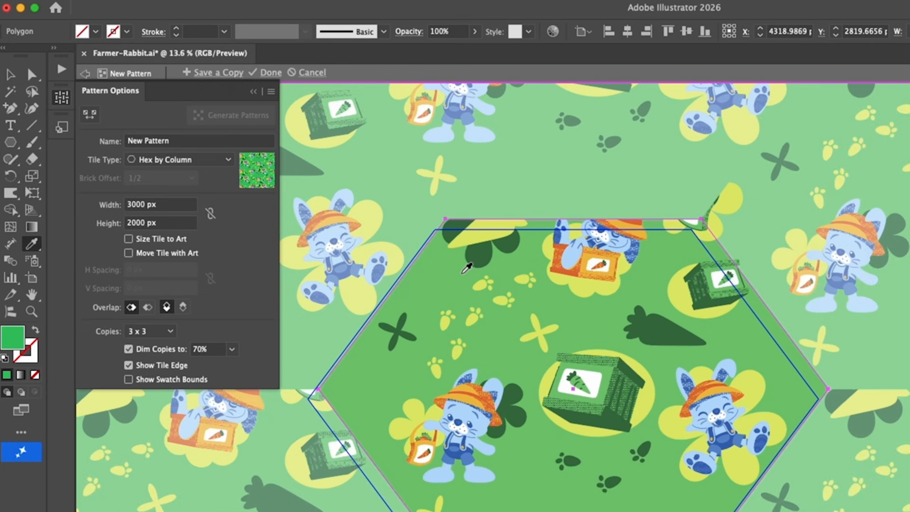
{"action": "key", "text": "v"}
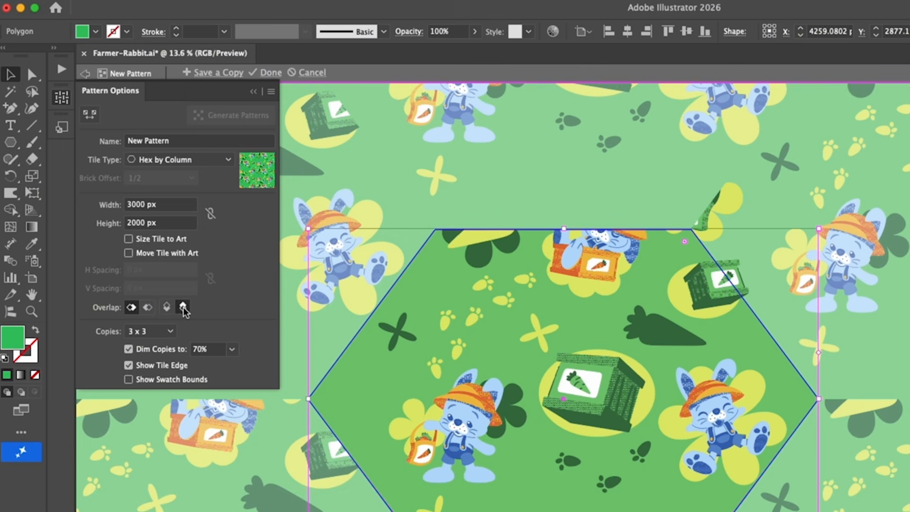
Step: Change the tiles' vertical overlap to bottom in front and deselect the background hexagon
{"action": "left_click", "coordinate": [184, 308]}
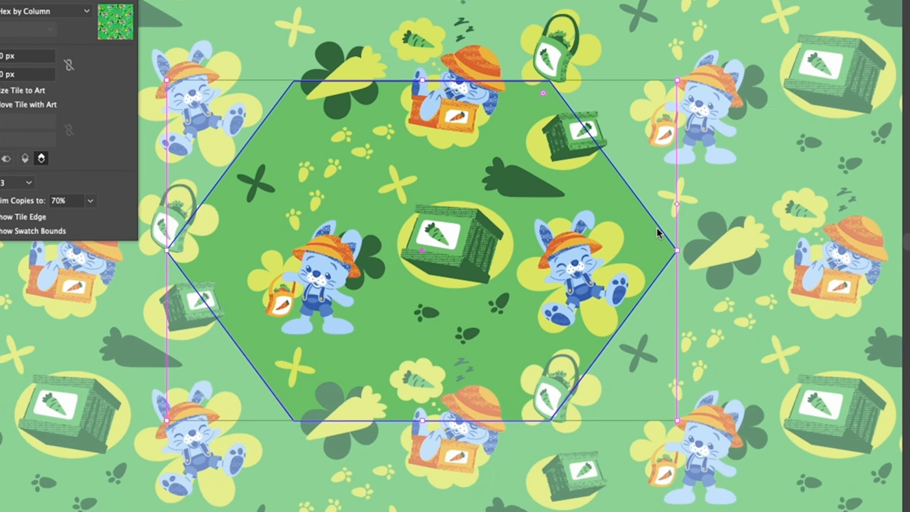
{"action": "left_click", "coordinate": [708, 189]}
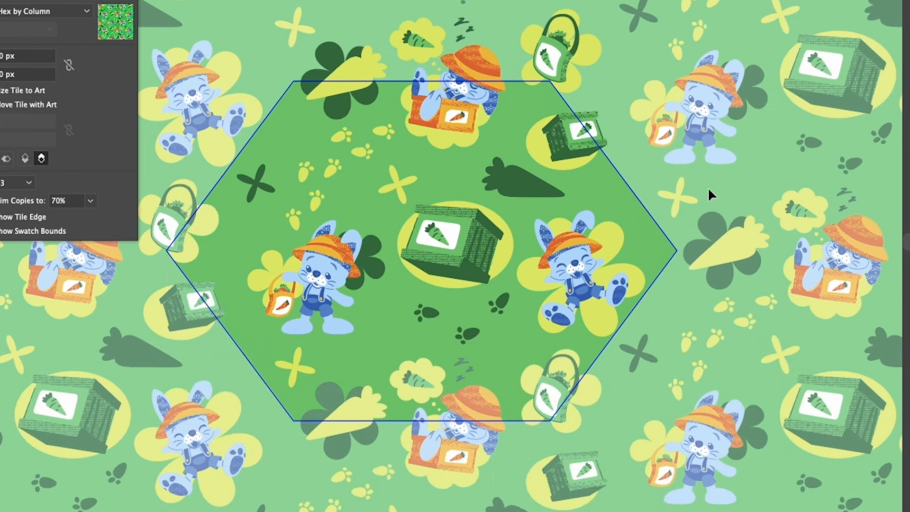
Step: Draw a pattern-filled rectangle covering Artboard 1, about 7213 px wide and 5776 px high
{"action": "left_click_drag", "start_coordinate": [145, 89], "coordinate": [601, 454]}
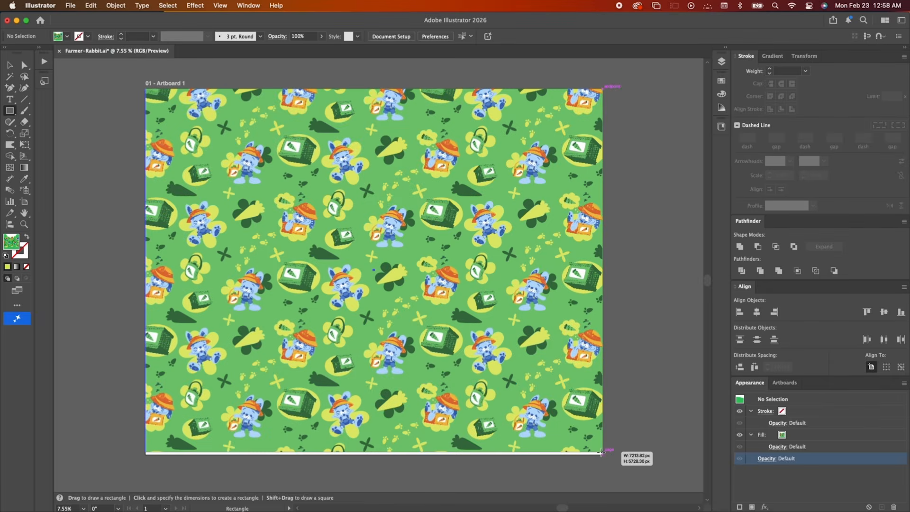
{"action": "key", "text": "z"}
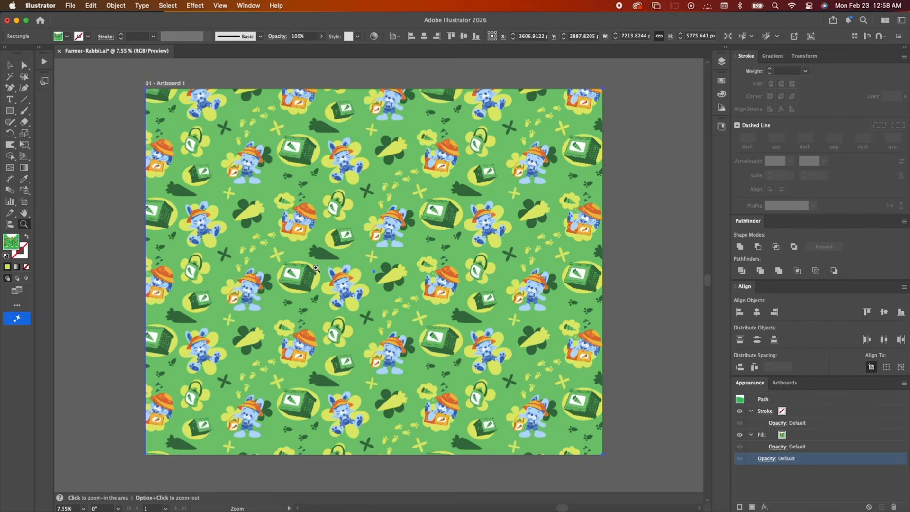